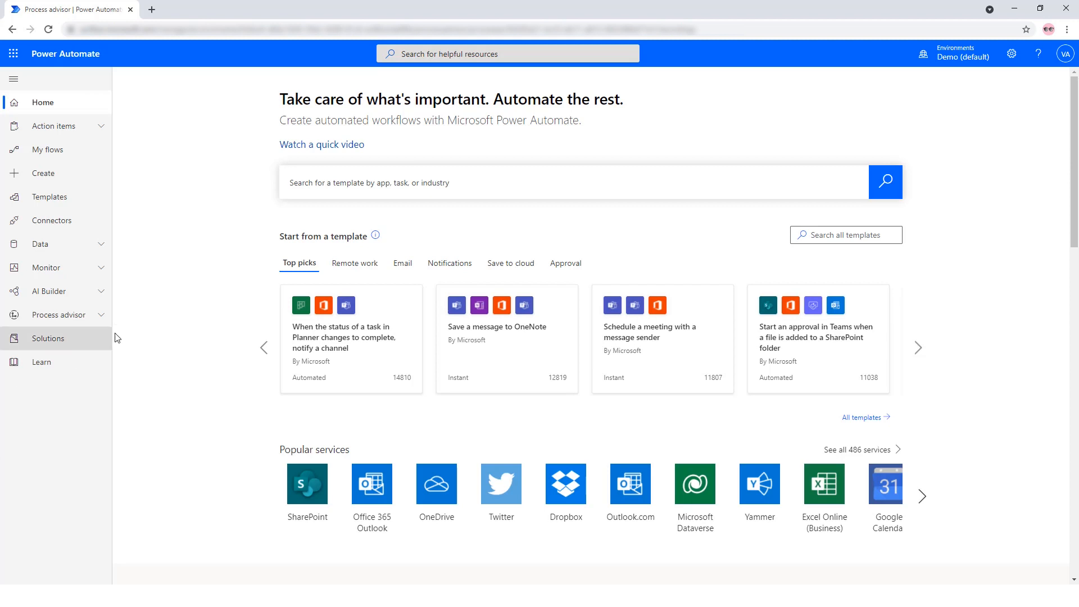
Open the 6/28/2021, 9:22 PM recording of the Contoso Invoice Processing process in Process advisor.
left_click(103, 314)
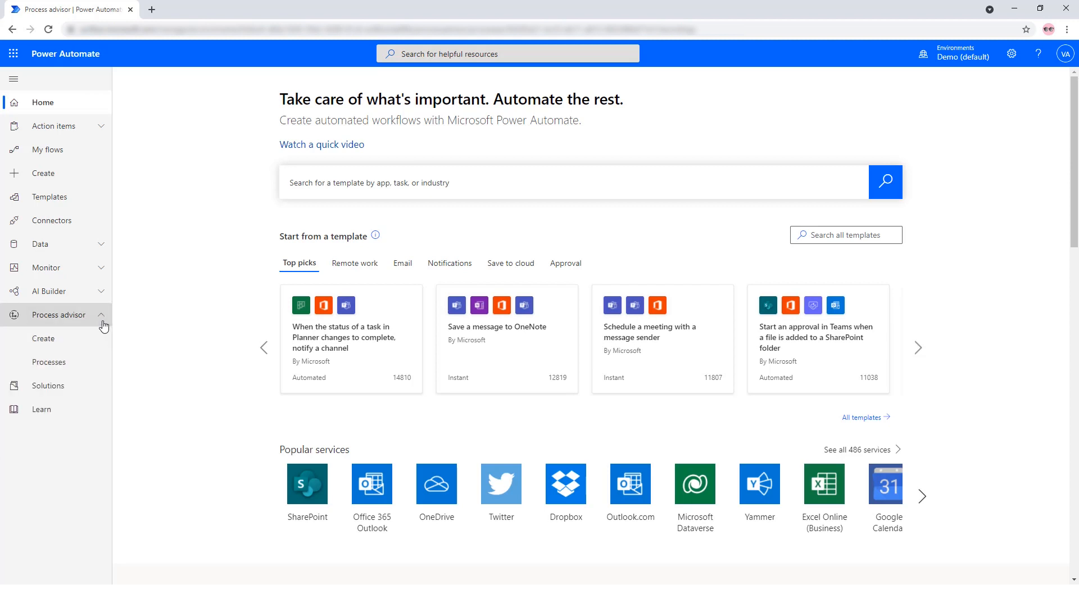
left_click(53, 364)
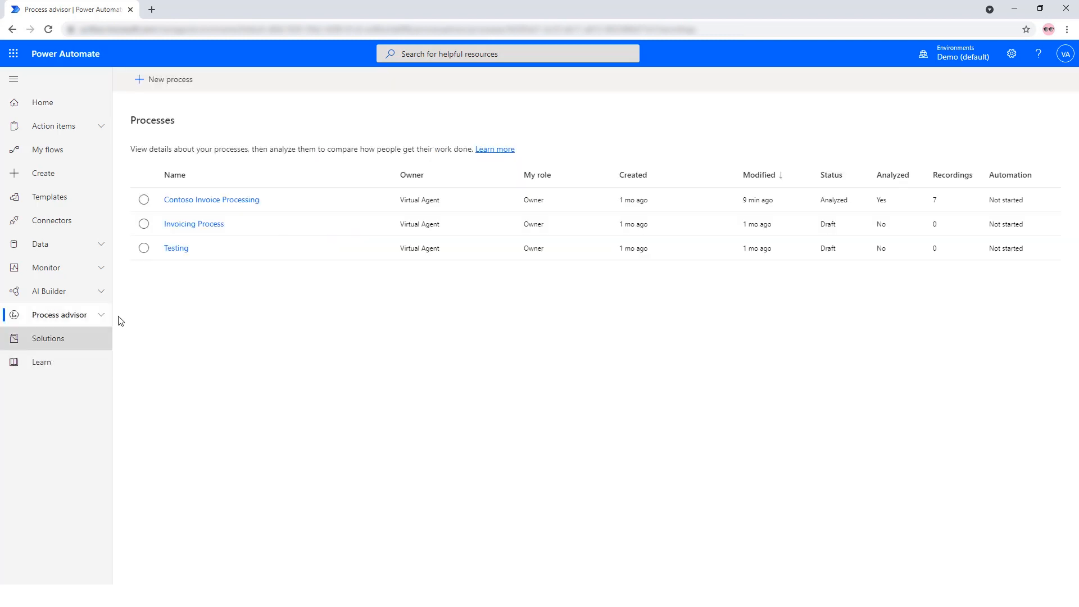
left_click(185, 201)
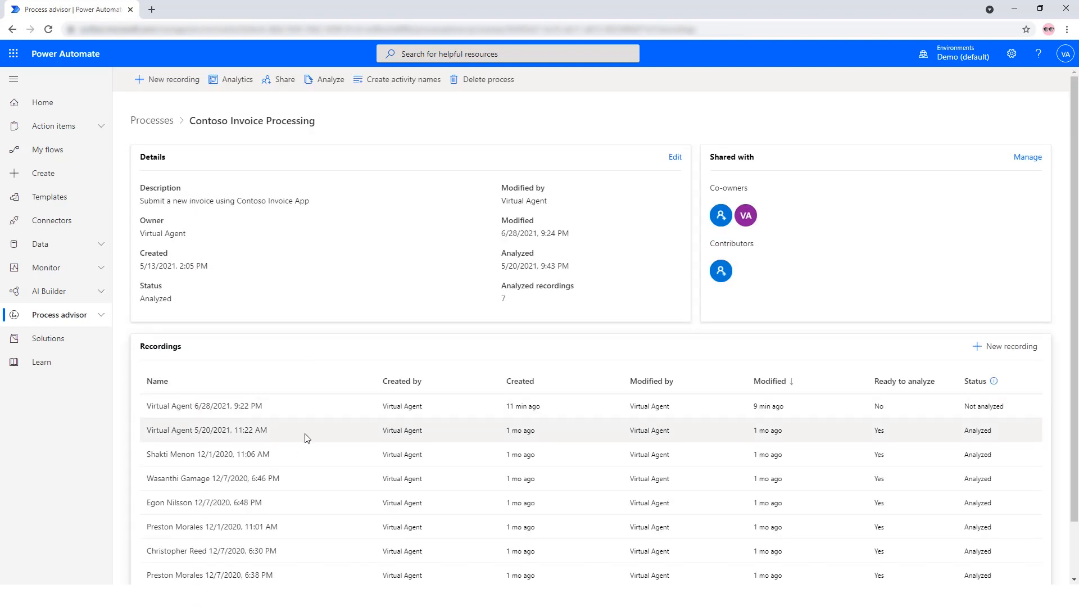
scroll(312, 480, "down", 1)
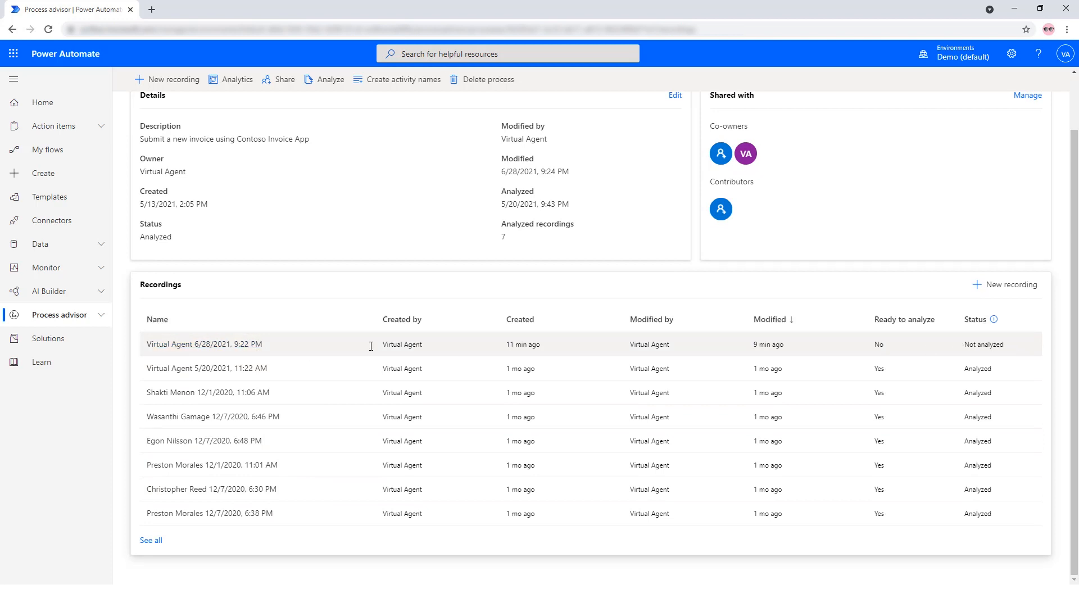
left_click(195, 345)
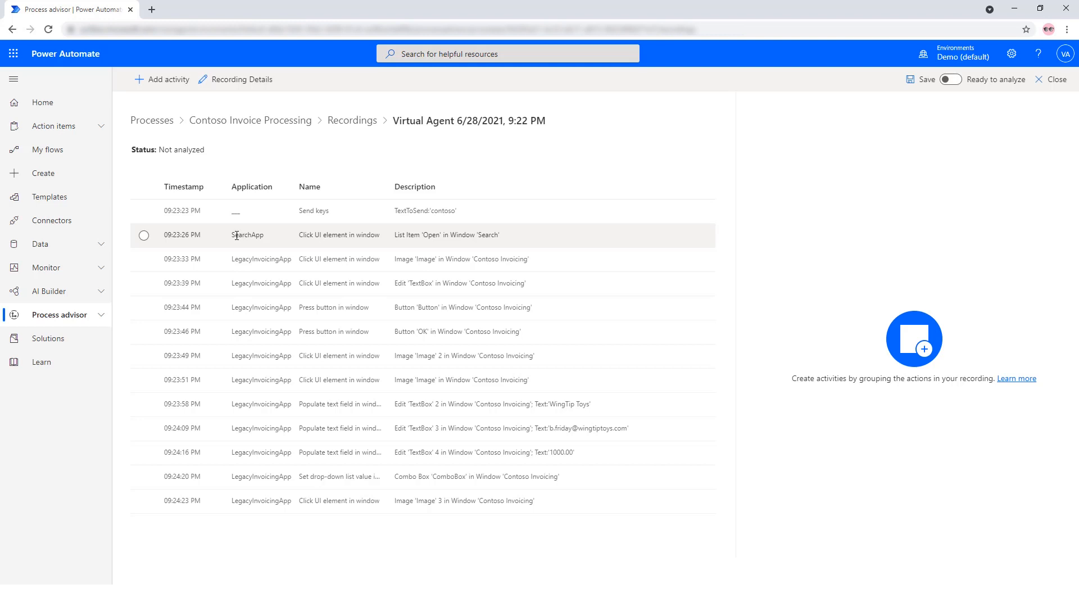
Add three activities to the recording: one at the start, one before the 09:23:46 PM action and one before the 09:24:09 PM action.
left_click(151, 96)
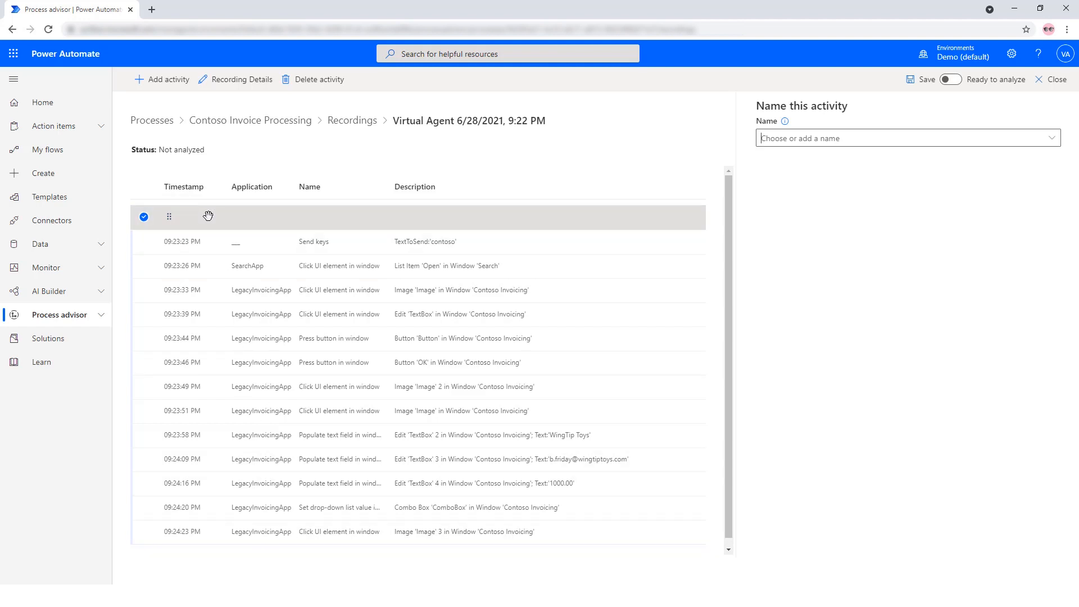
left_click(169, 79)
left_click(165, 79)
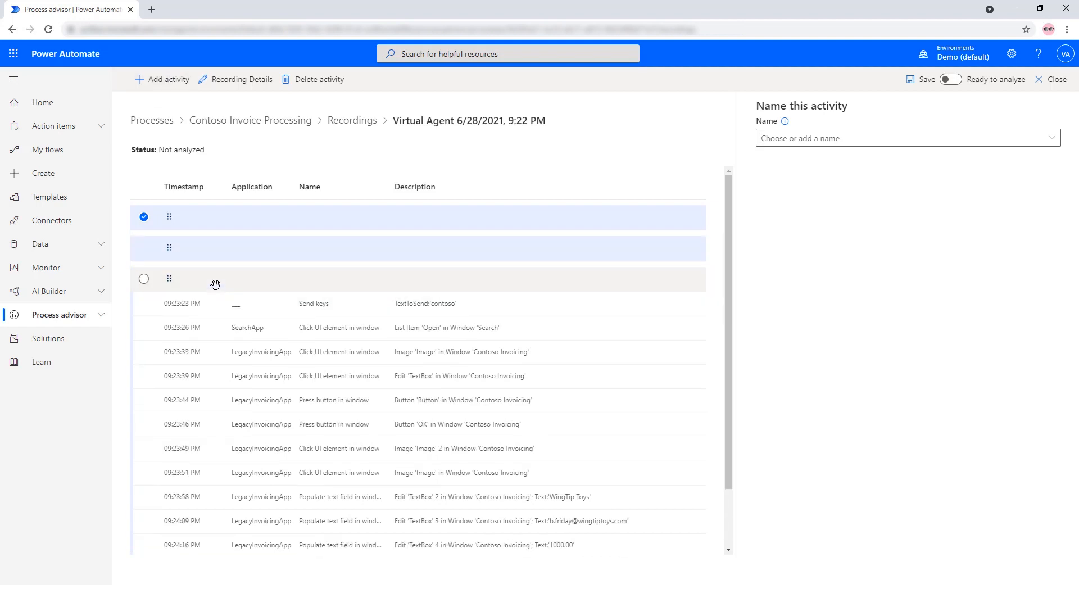
left_click_drag(215, 284, 218, 438)
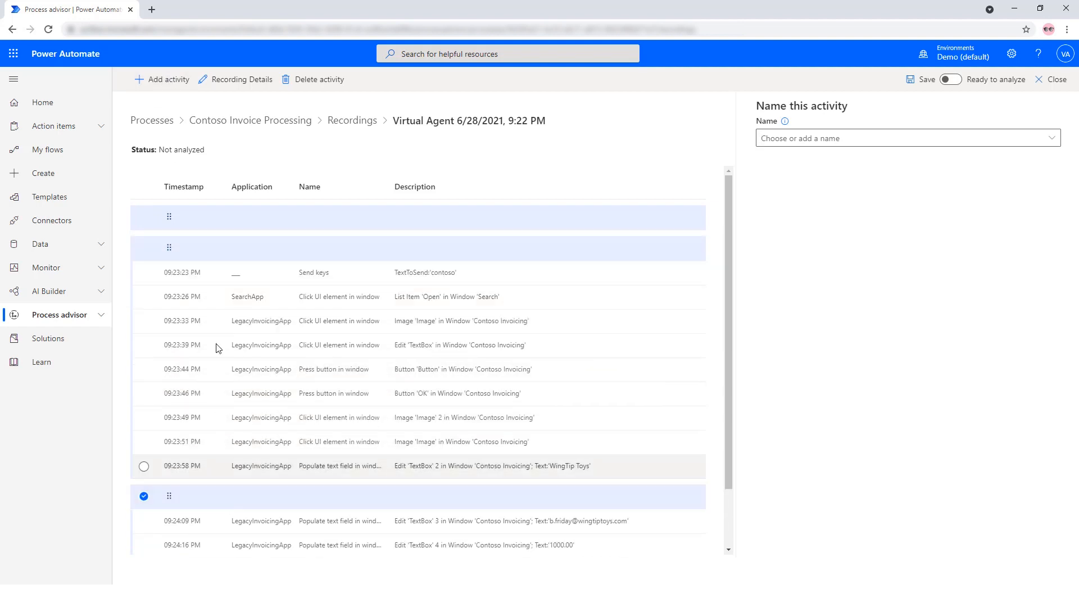
left_click_drag(217, 250, 218, 327)
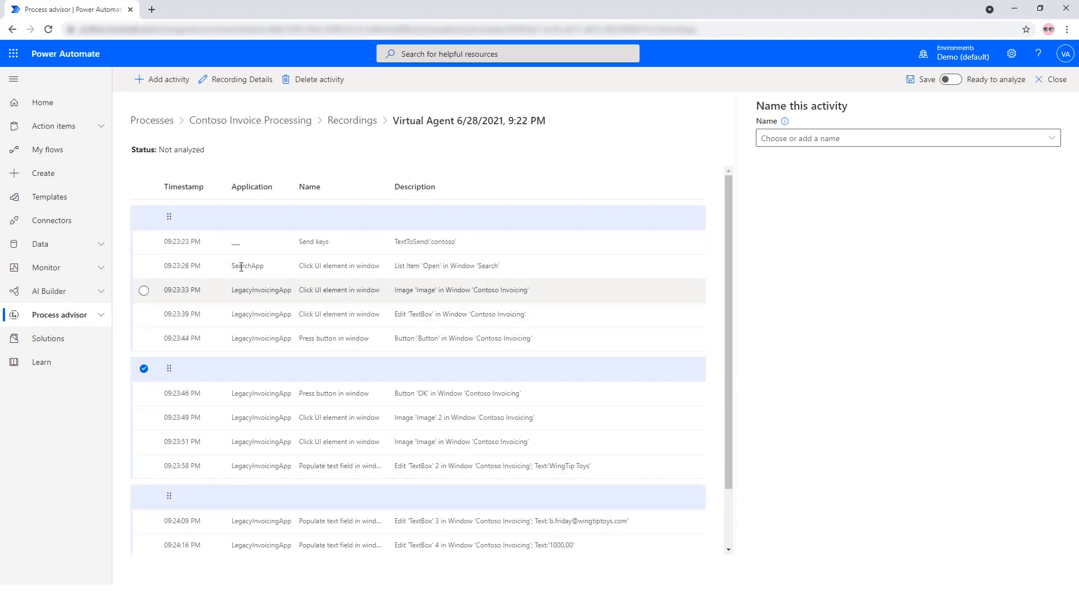
Name the first activity "Open Contoso Invoicing app" using the existing custom name.
left_click(237, 224)
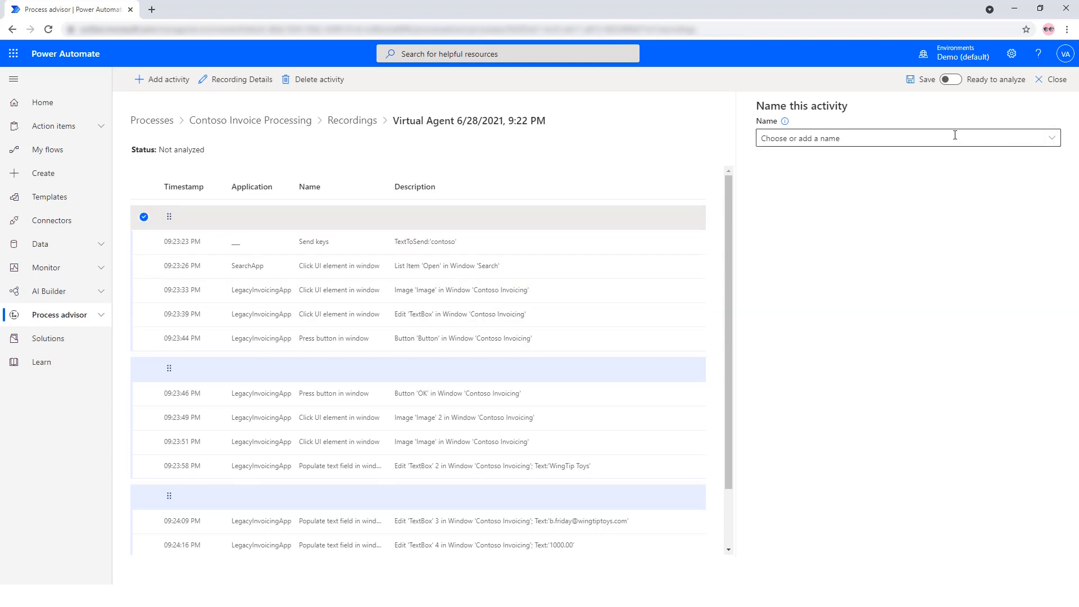
left_click(1051, 138)
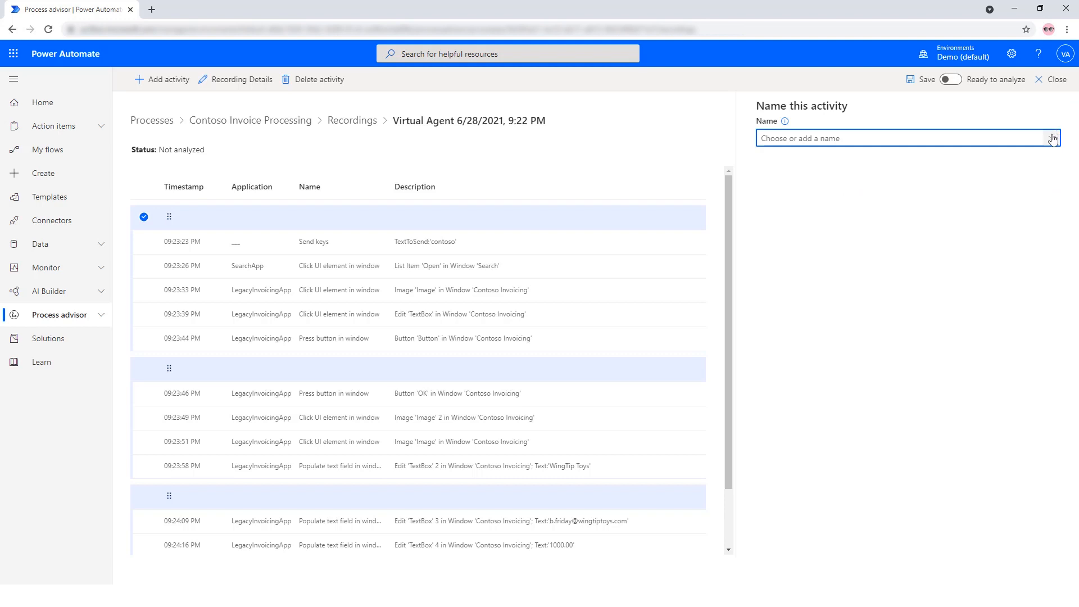
left_click(1052, 139)
right_click(1053, 138)
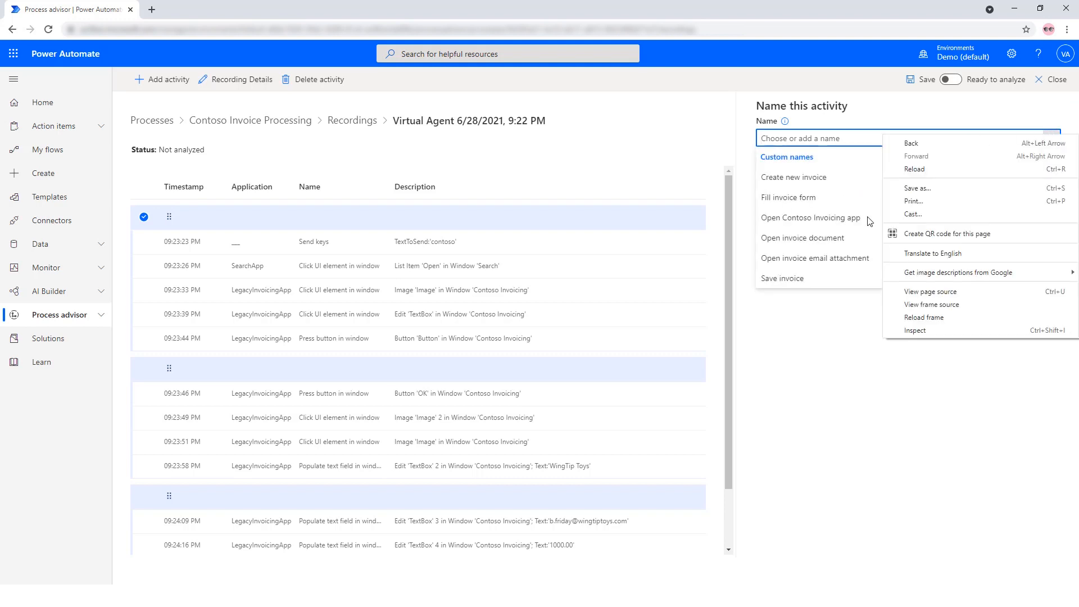
left_click(837, 318)
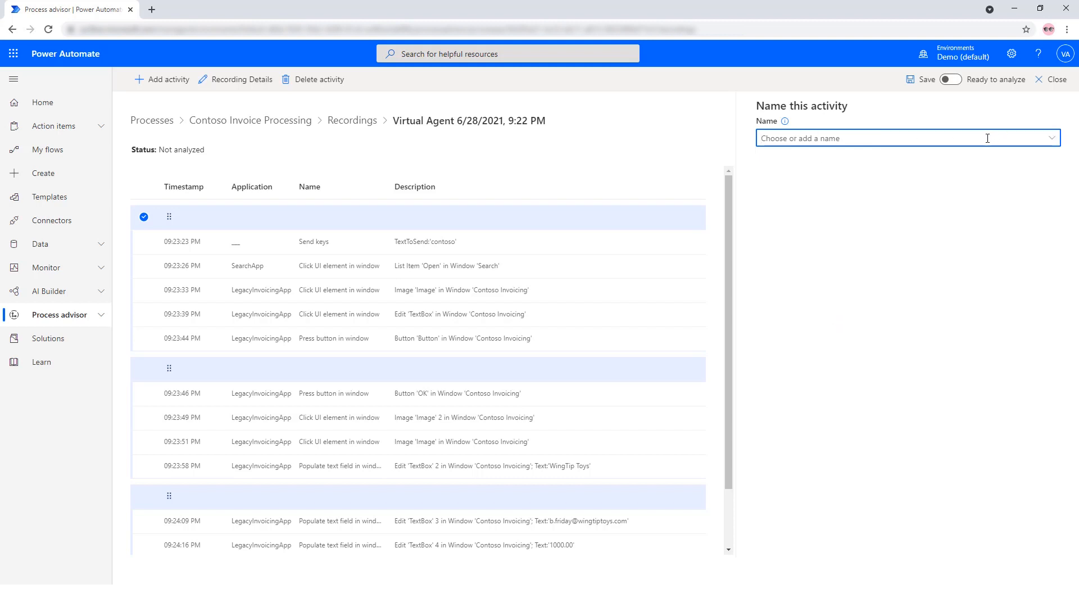
left_click(1052, 139)
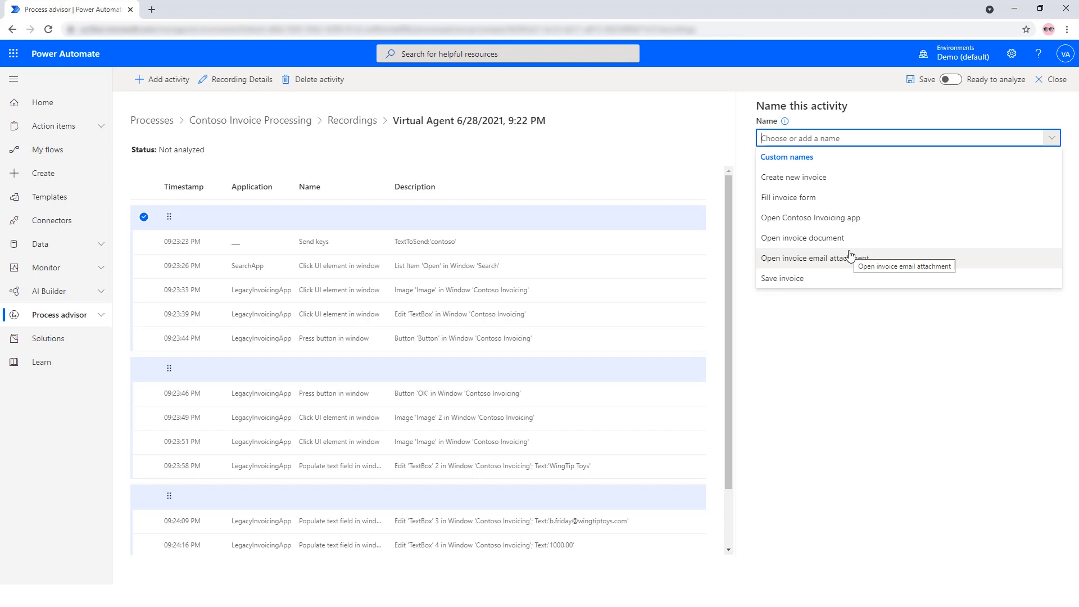
left_click(843, 223)
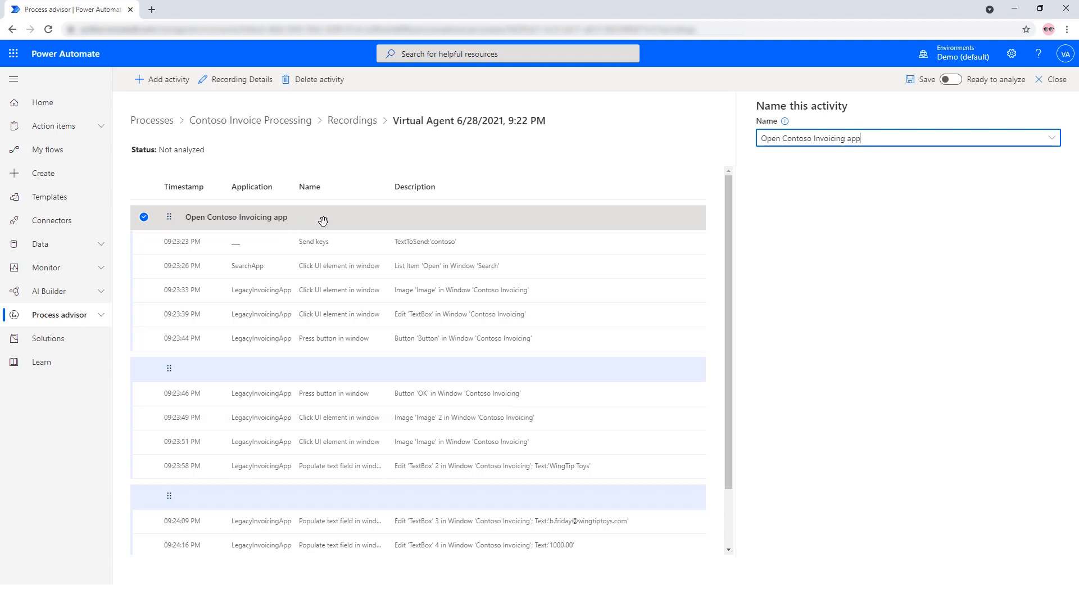
Review the details of the first two actions under Open Contoso Invoicing app and delete the 09:23:33 PM action.
left_click(365, 252)
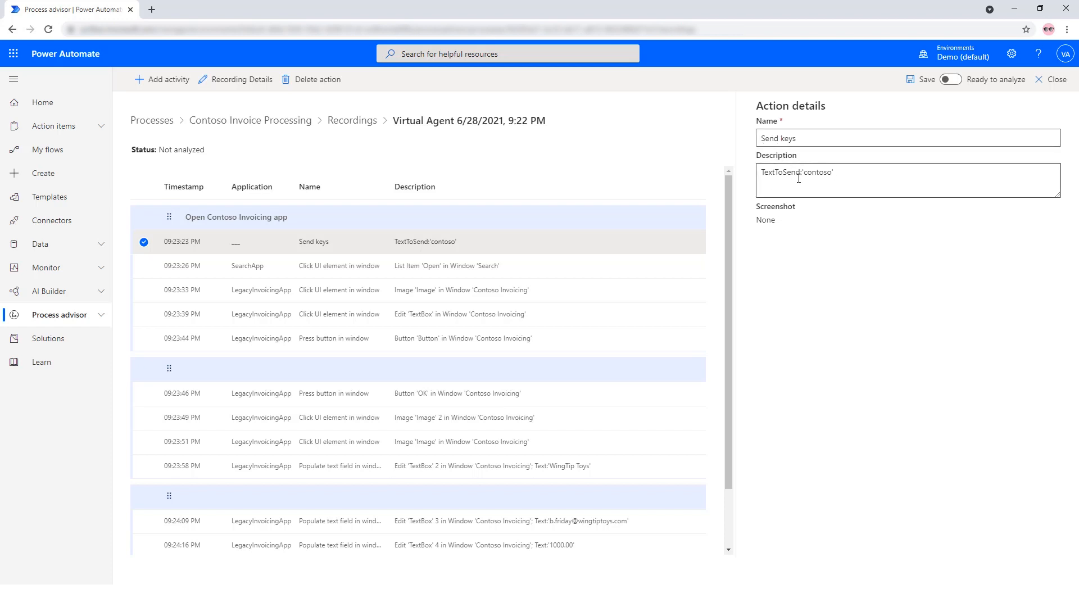
left_click_drag(862, 174, 803, 176)
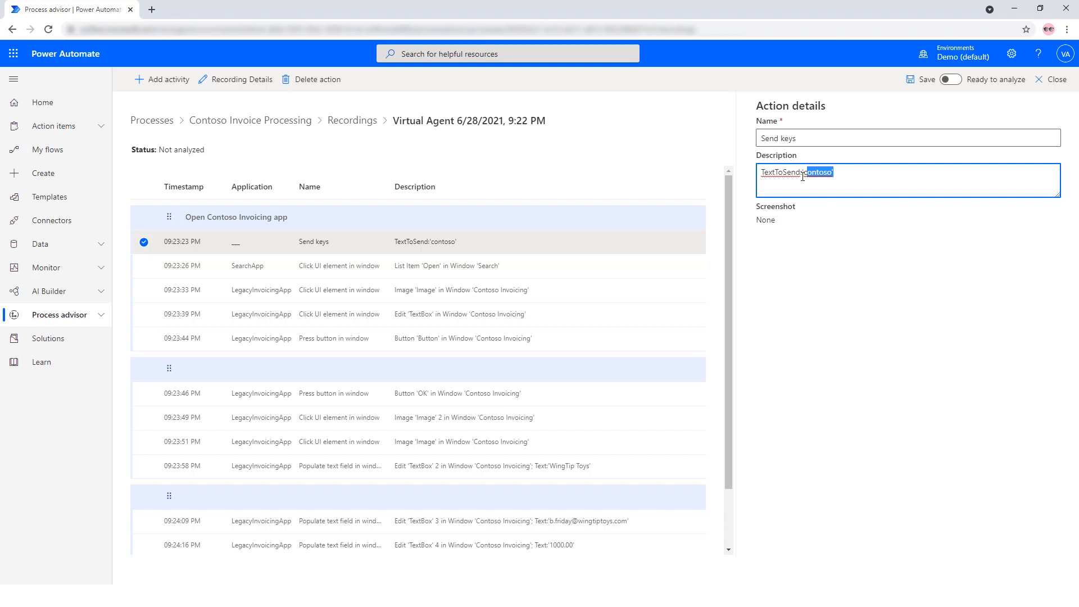
left_click(817, 241)
left_click(330, 268)
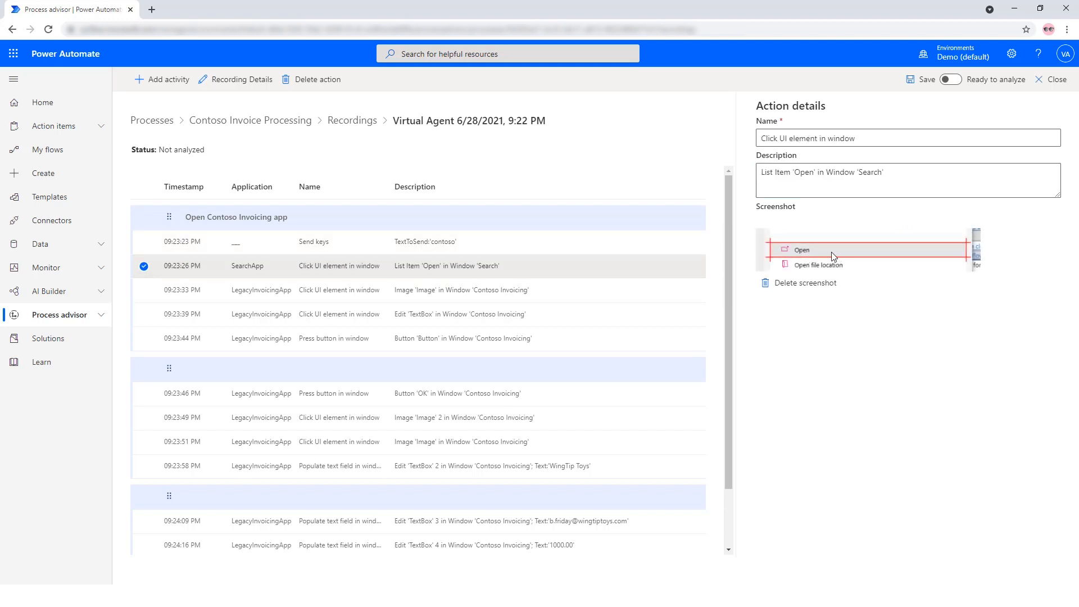
left_click(314, 288)
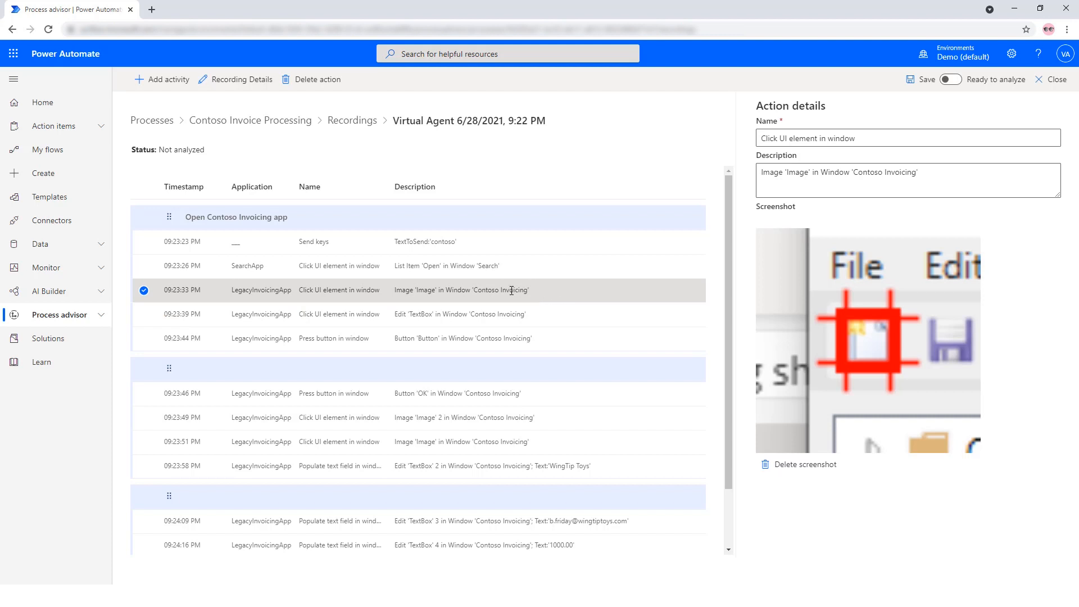
left_click(324, 83)
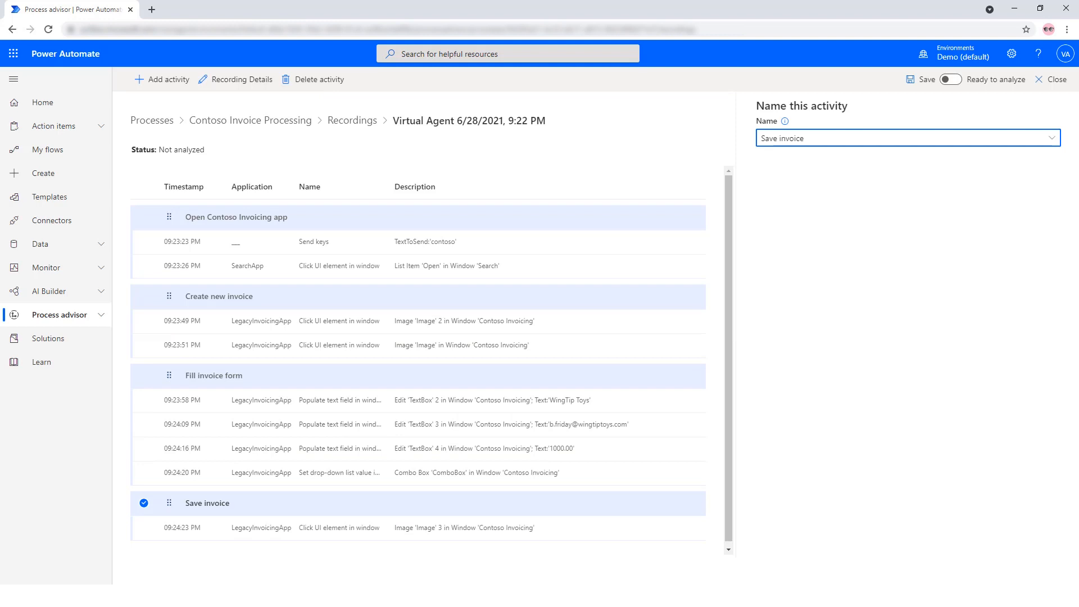
Review the invoice actions, then remove "WingTip Toys" from the 09:23:58 PM action's description and delete its screenshot.
left_click(284, 269)
left_click(289, 322)
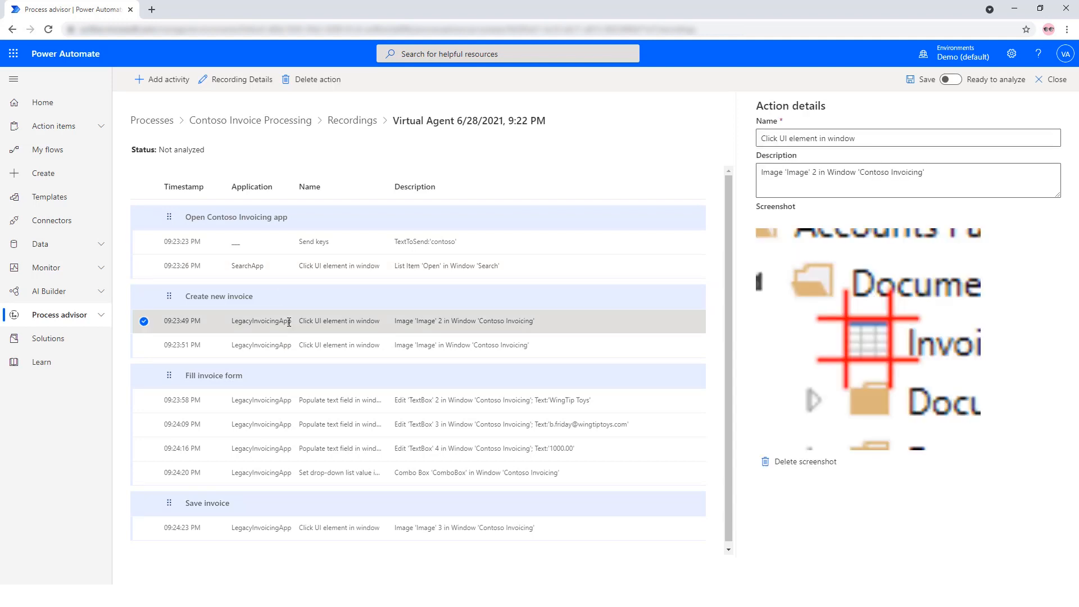
left_click(958, 180)
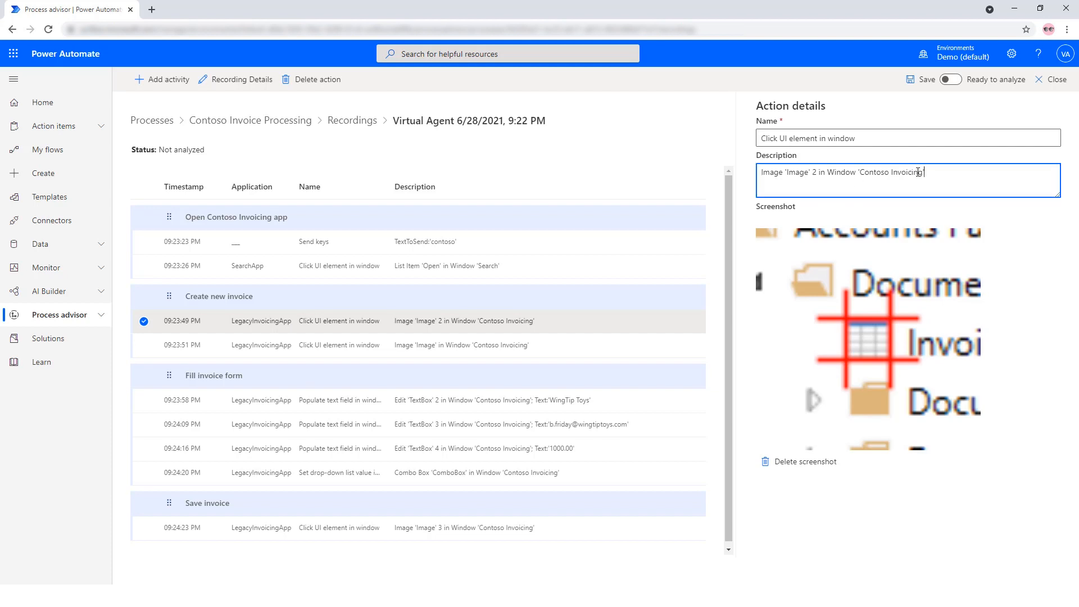
left_click(251, 403)
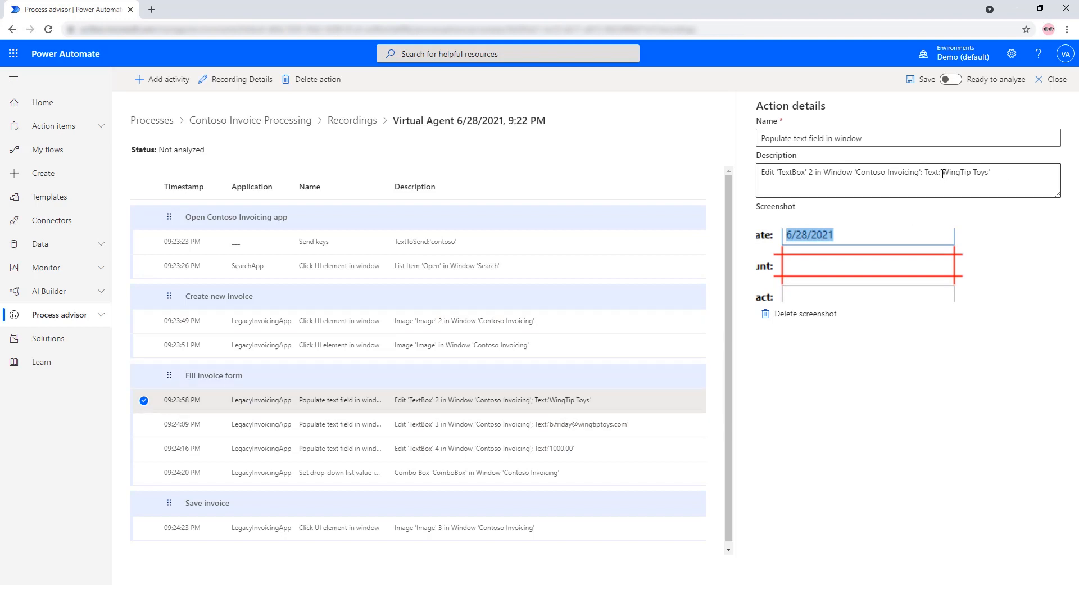
left_click_drag(942, 172, 989, 174)
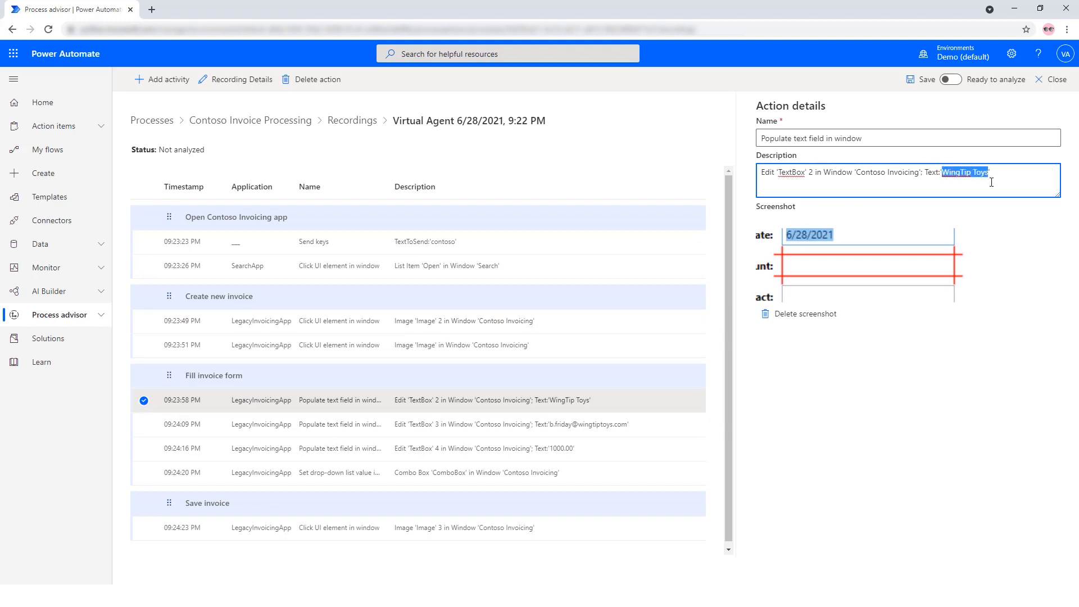
key("BackSpace")
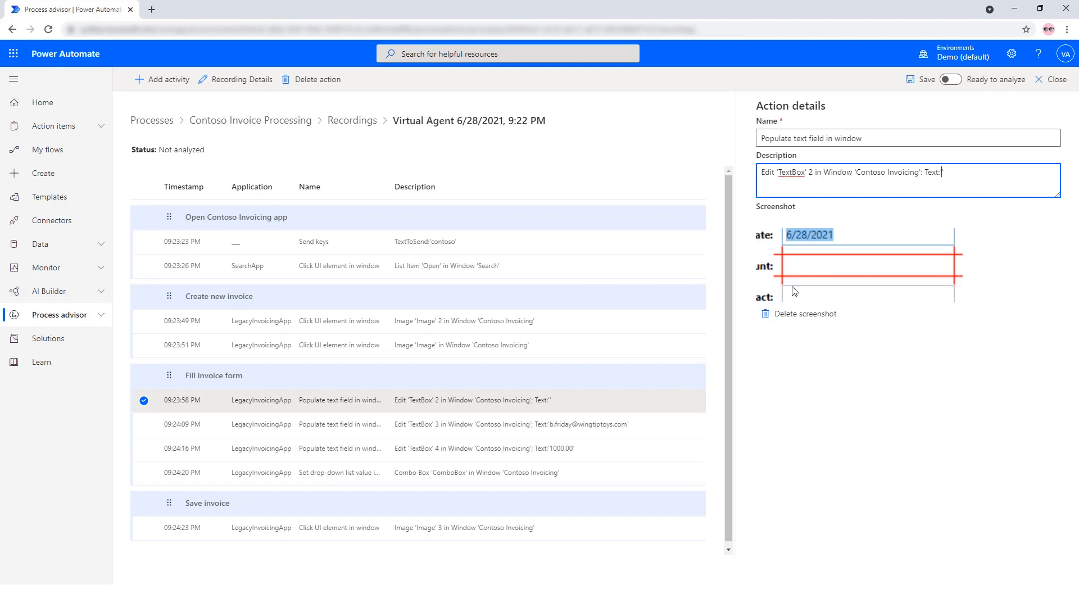
left_click(798, 314)
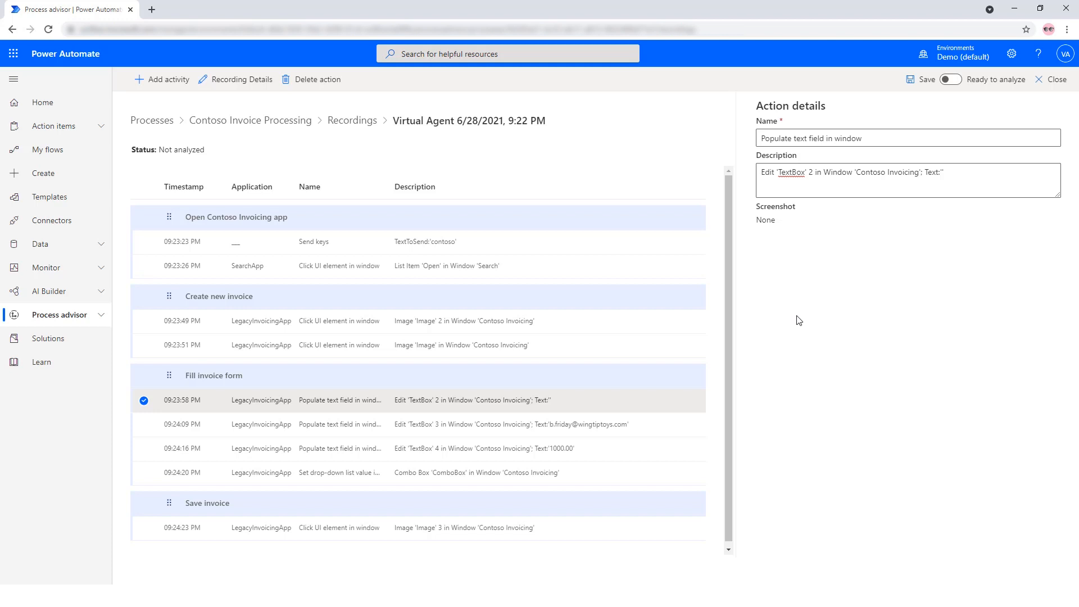
Save the recording, mark it as ready to analyze and close it.
left_click(919, 81)
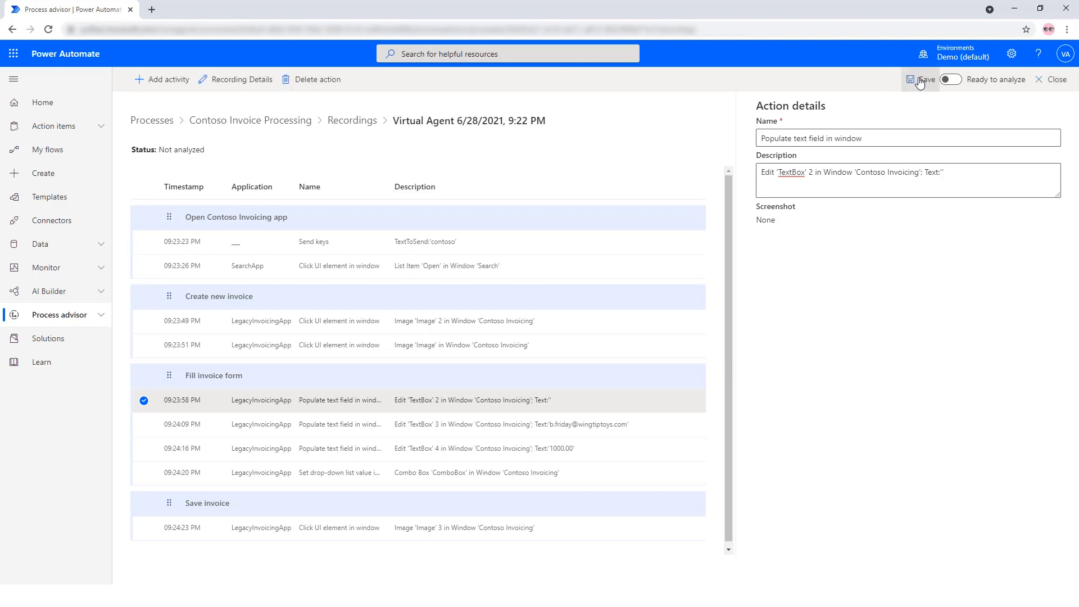
left_click(950, 80)
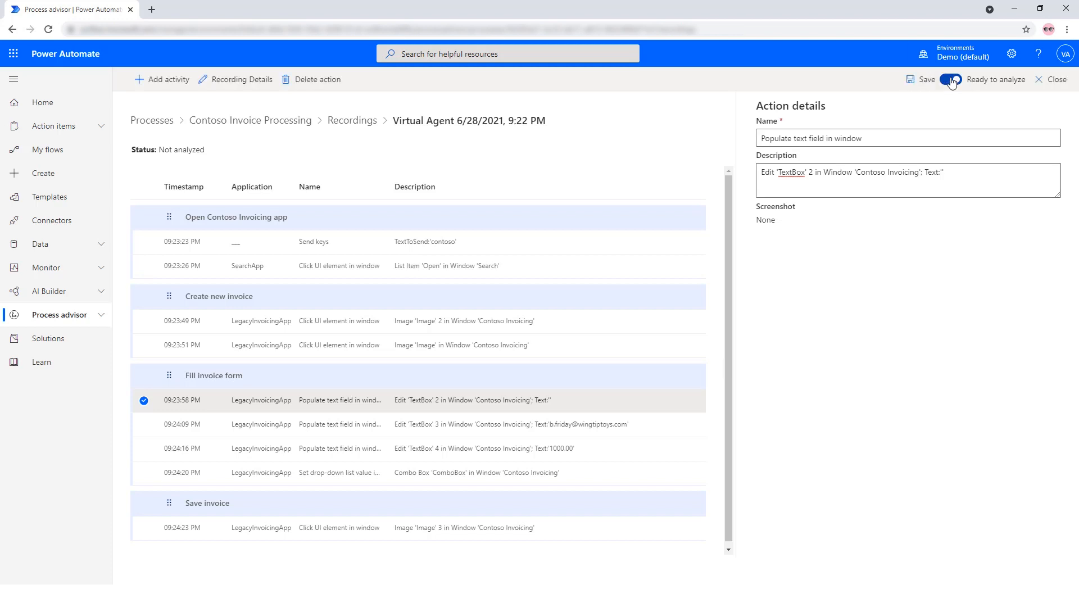
left_click(1051, 80)
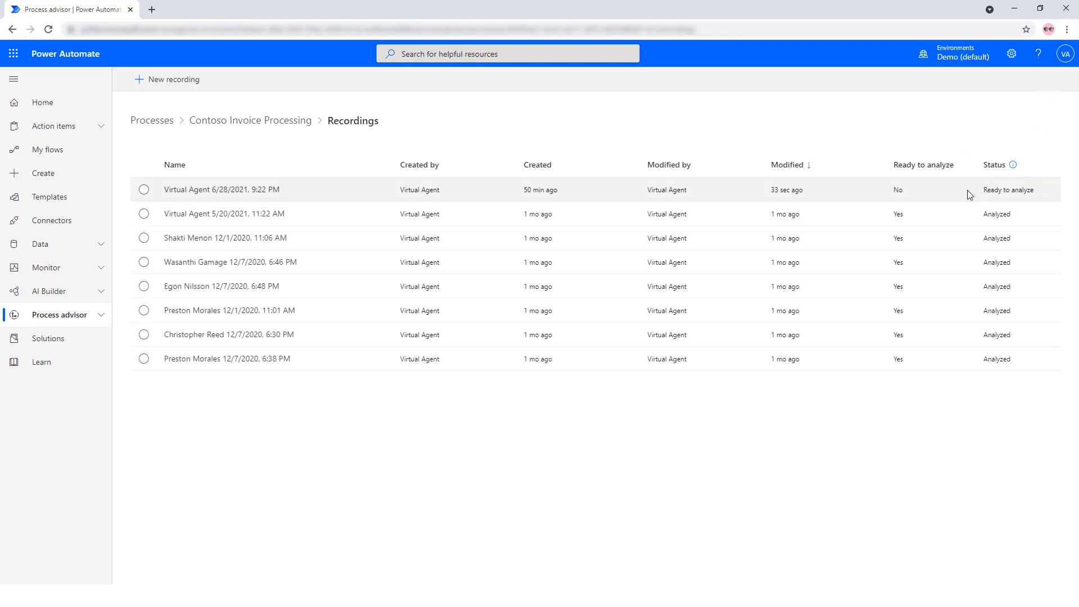
Analyze the Contoso Invoice Processing process and open its analytics.
left_click(246, 131)
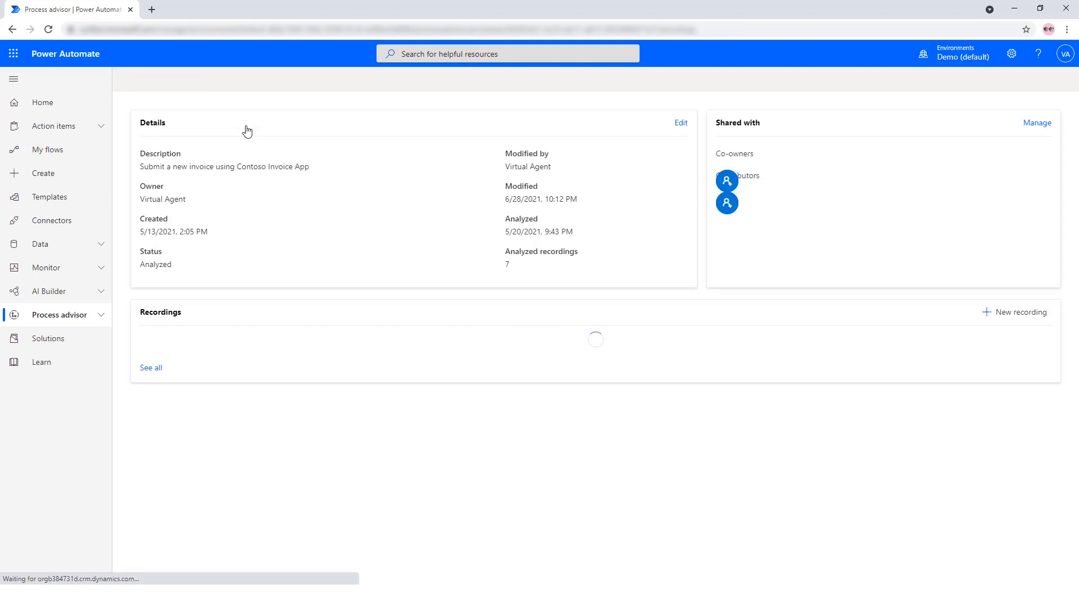
left_click(323, 89)
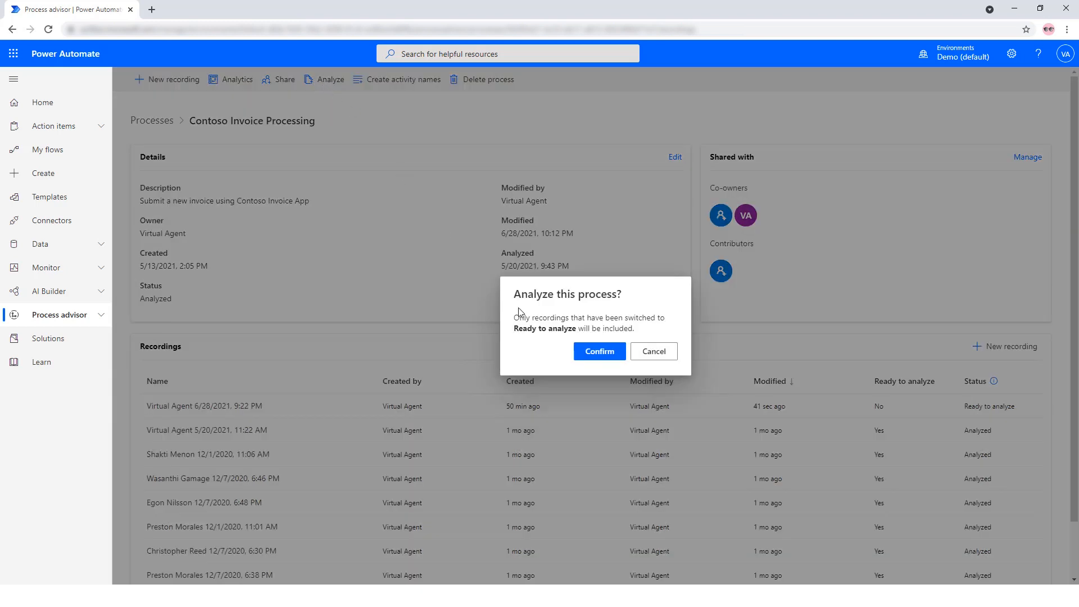
left_click(600, 361)
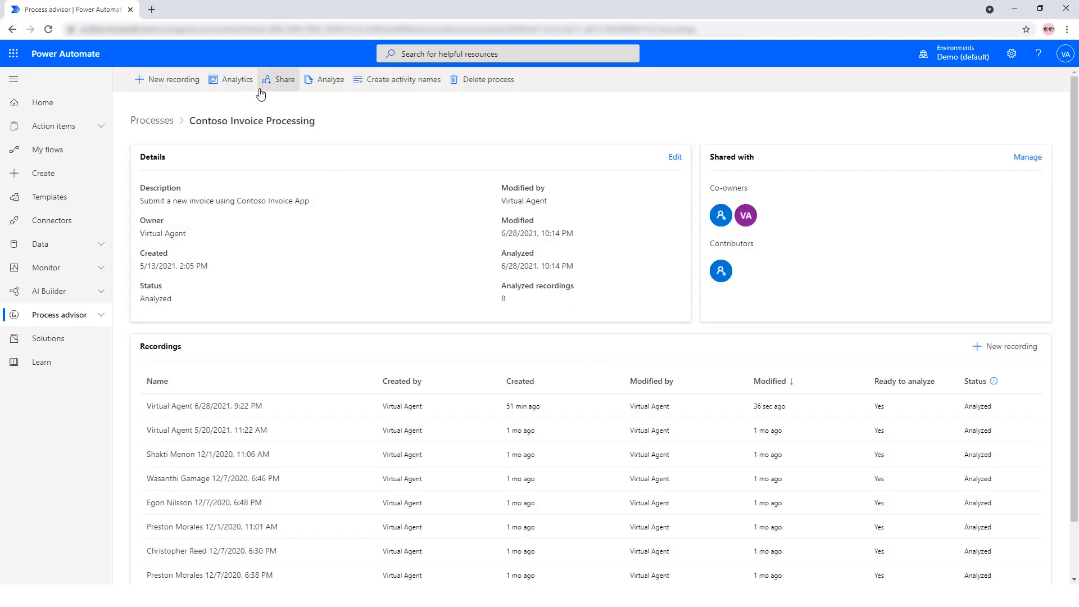
left_click(238, 84)
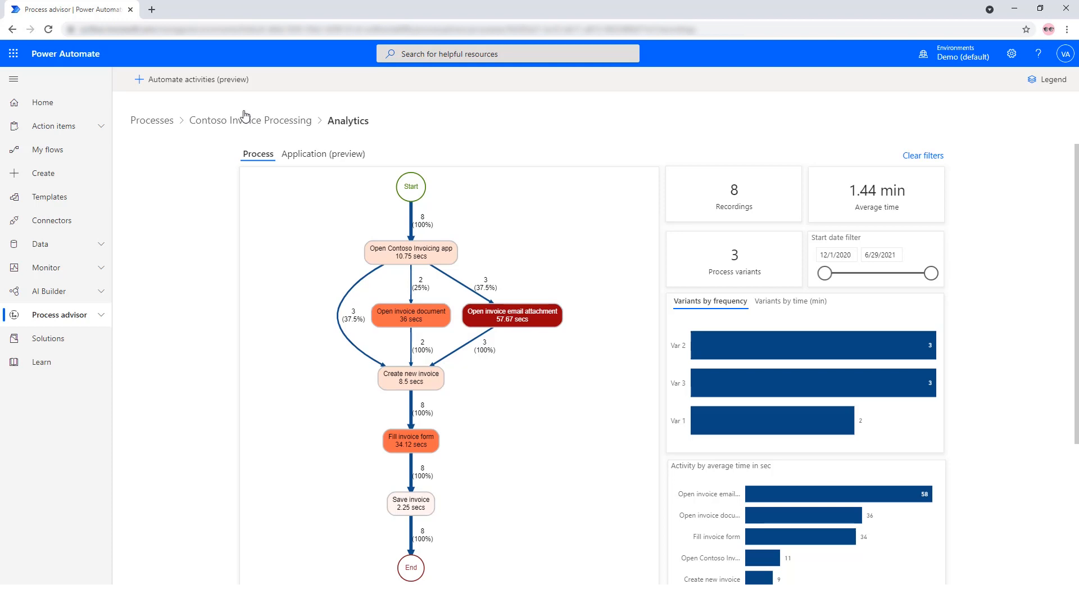
Return to the Contoso Invoice Processing process and reopen its 6/28/2021, 9:22 PM recording.
left_click(245, 120)
scroll(370, 418, "down", 1)
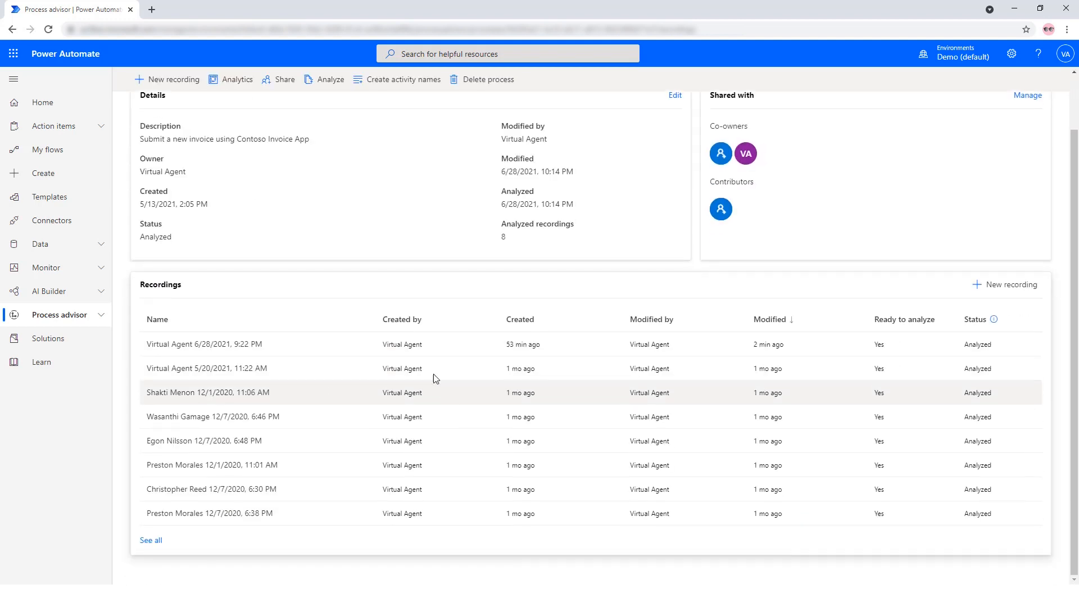
left_click(243, 344)
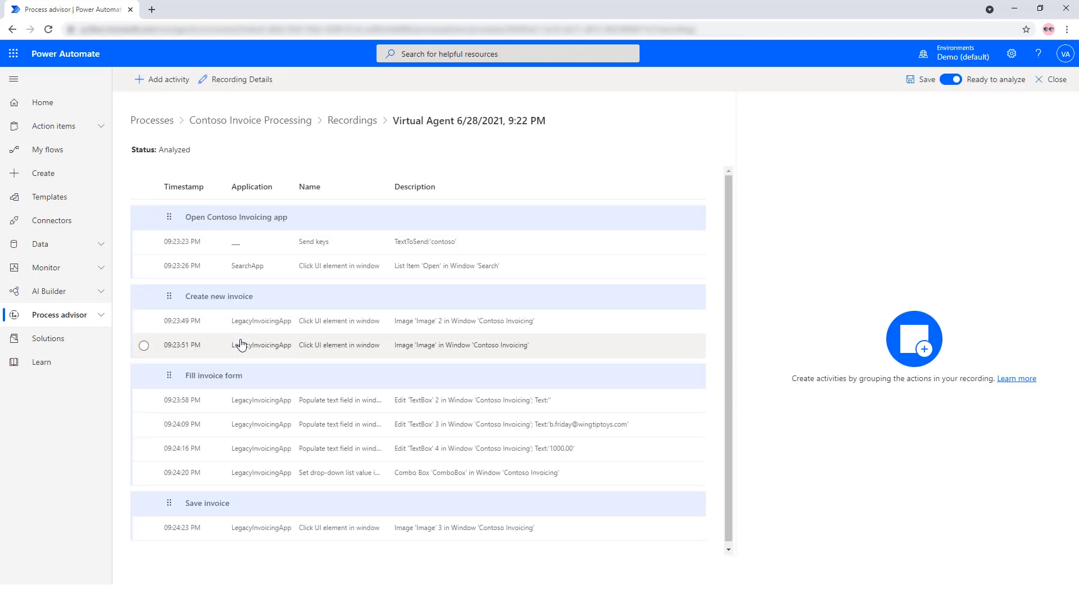